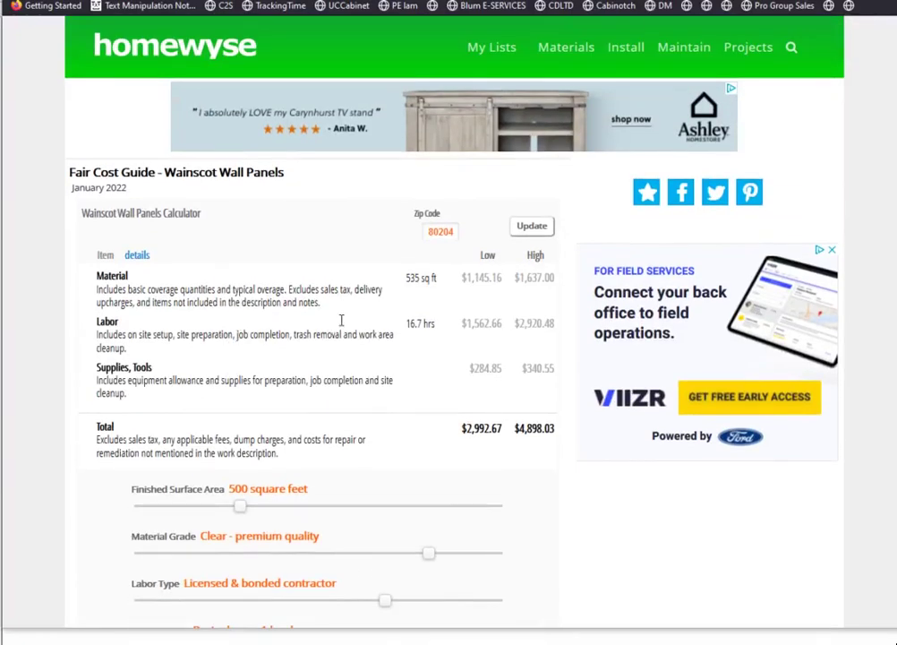
- Review the cost breakdown and project settings in the Wainscot Wall Panels calculator
scroll(309, 365, down, 1)
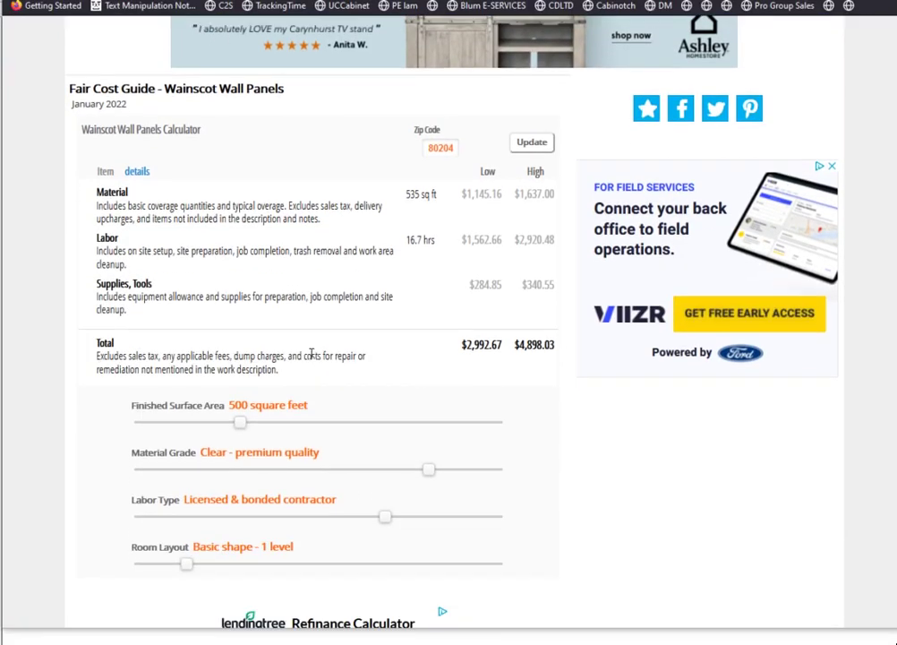
scroll(358, 278, down, 1)
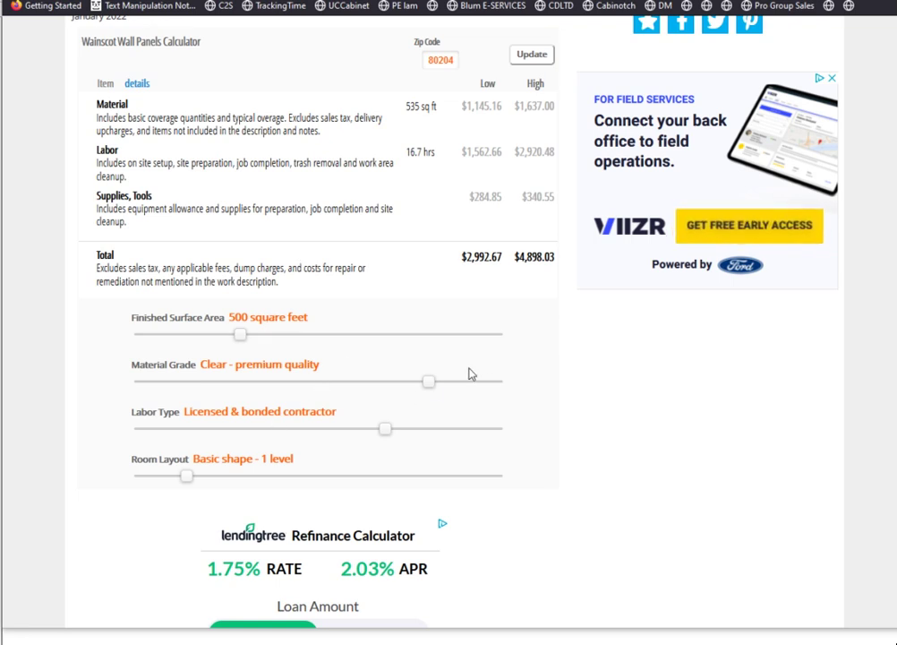
drag(430, 390, 377, 394)
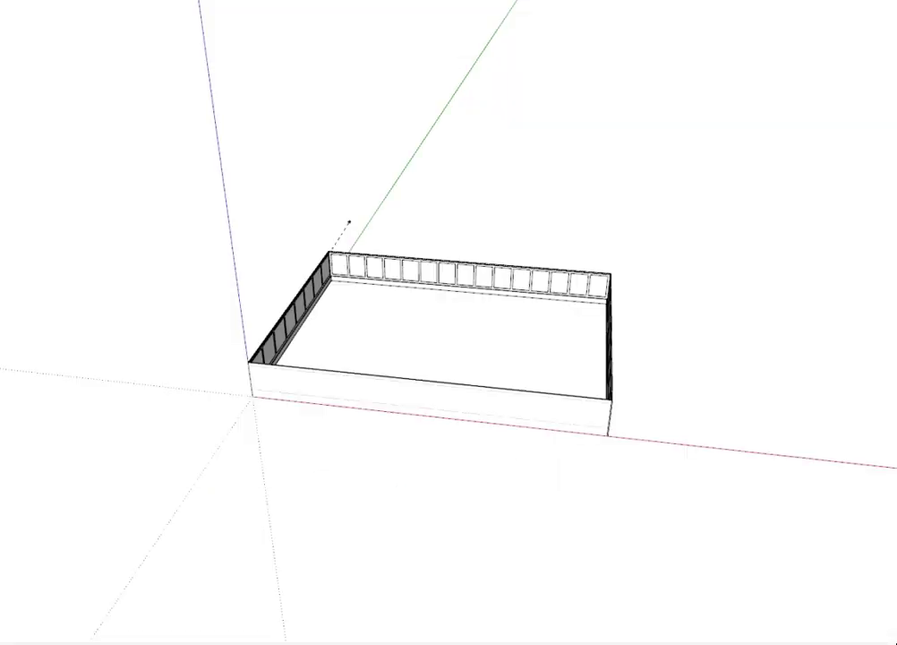
- Examine the panelled room model in SketchUp and its dimensioned drawing with the material takeoff notes
scroll(529, 309, up, 3)
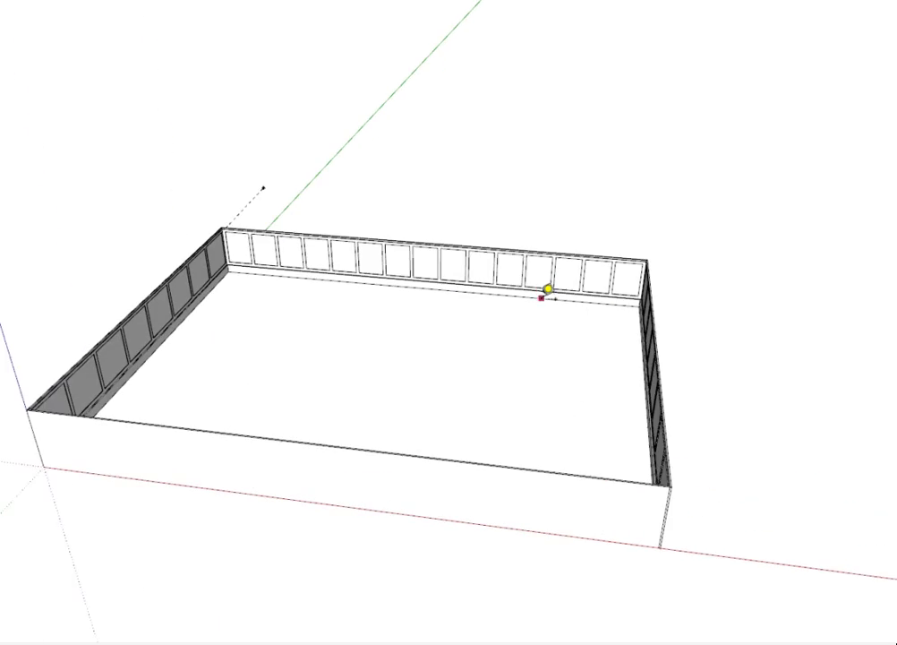
mouse_move(563, 295)
mouse_down()
mouse_move(243, 309)
mouse_move(160, 262)
mouse_move(170, 253)
mouse_up()
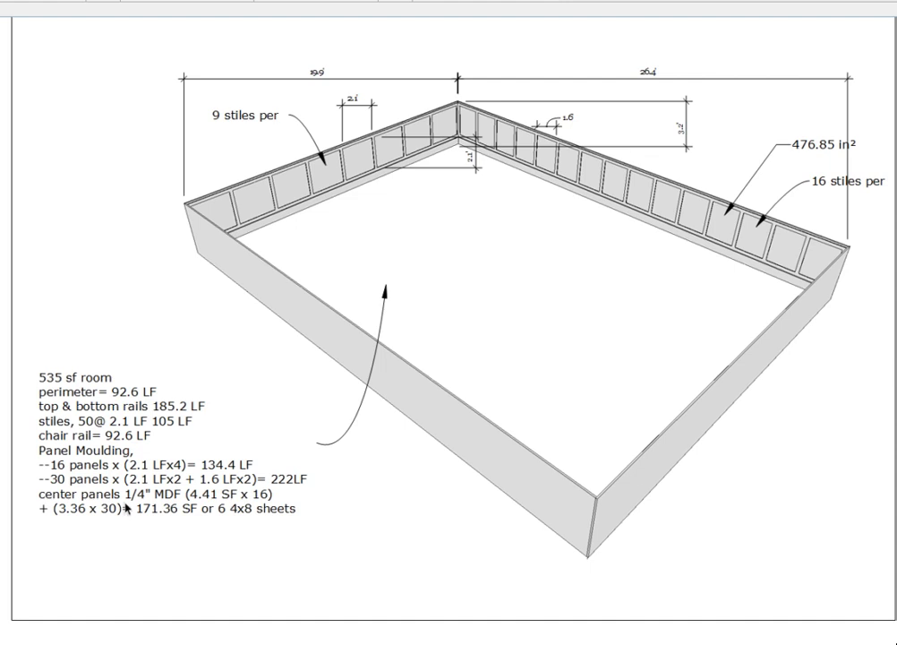
scroll(127, 508, up, 1)
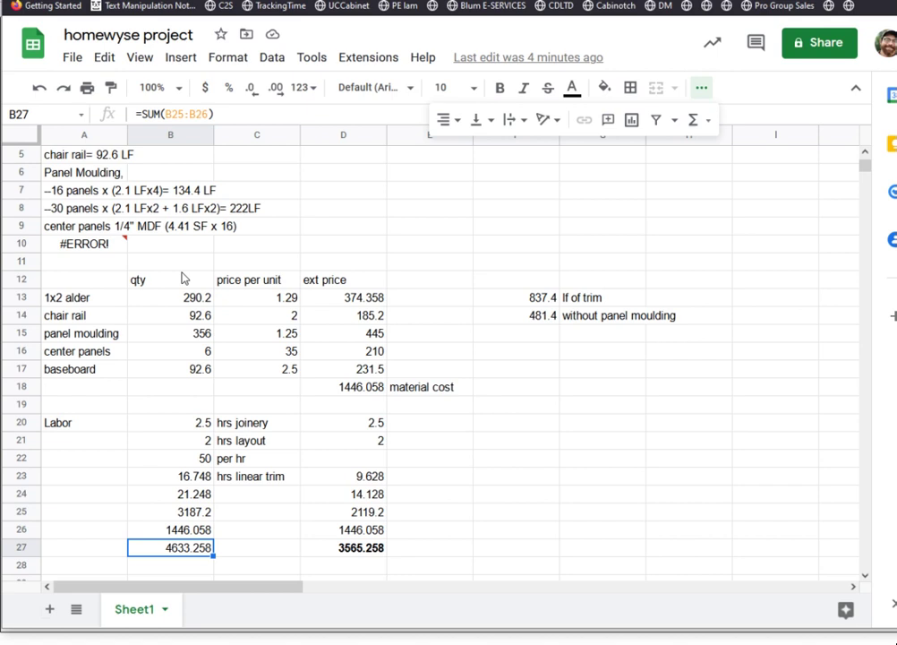
- Review the takeoff notes, material quantities, unit prices and extended prices in the homewyse project spreadsheet
scroll(168, 233, up, 2)
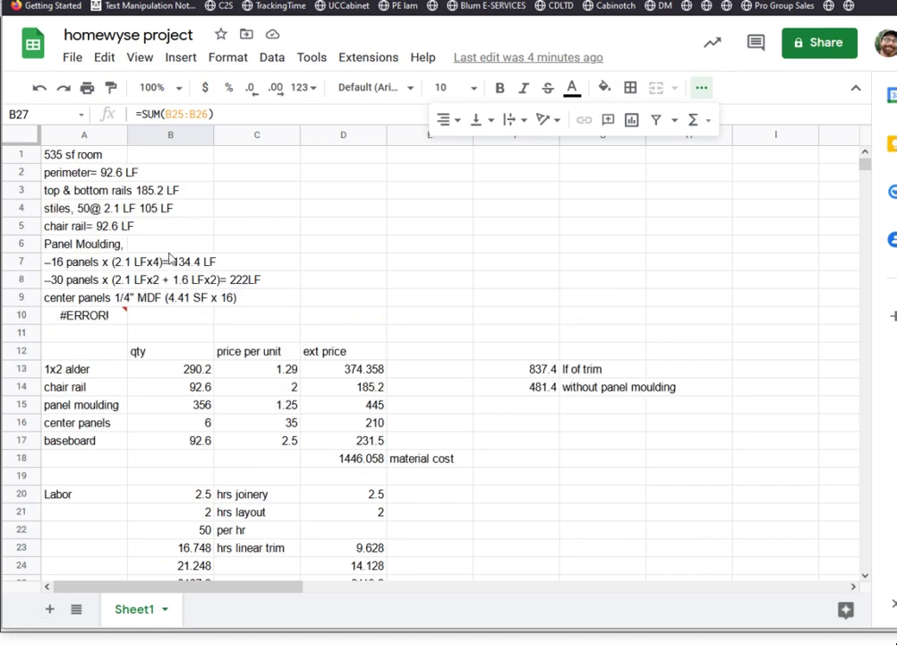
scroll(169, 259, down, 7)
scroll(233, 280, up, 7)
scroll(287, 296, down, 3)
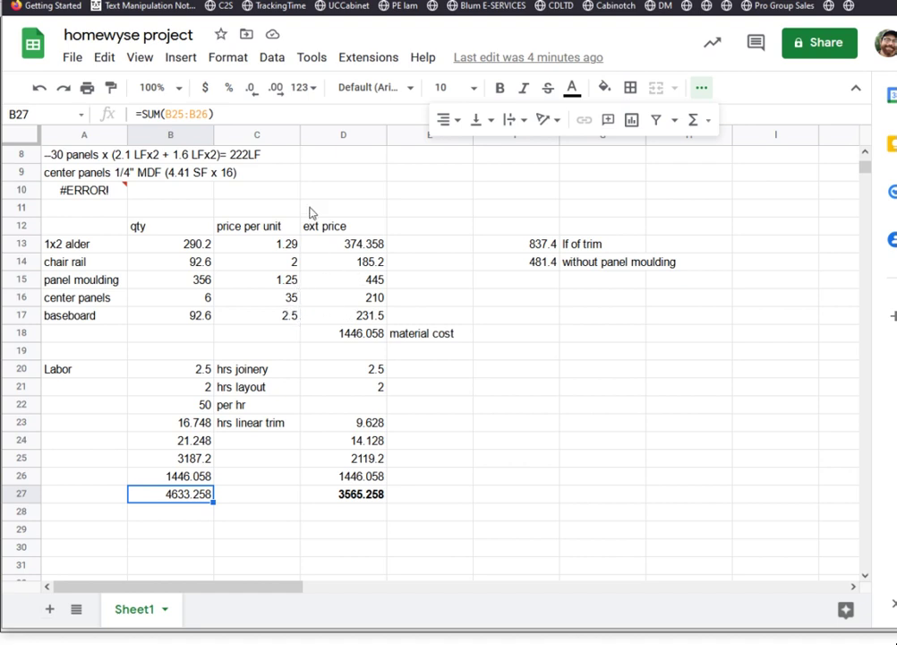
click(273, 243)
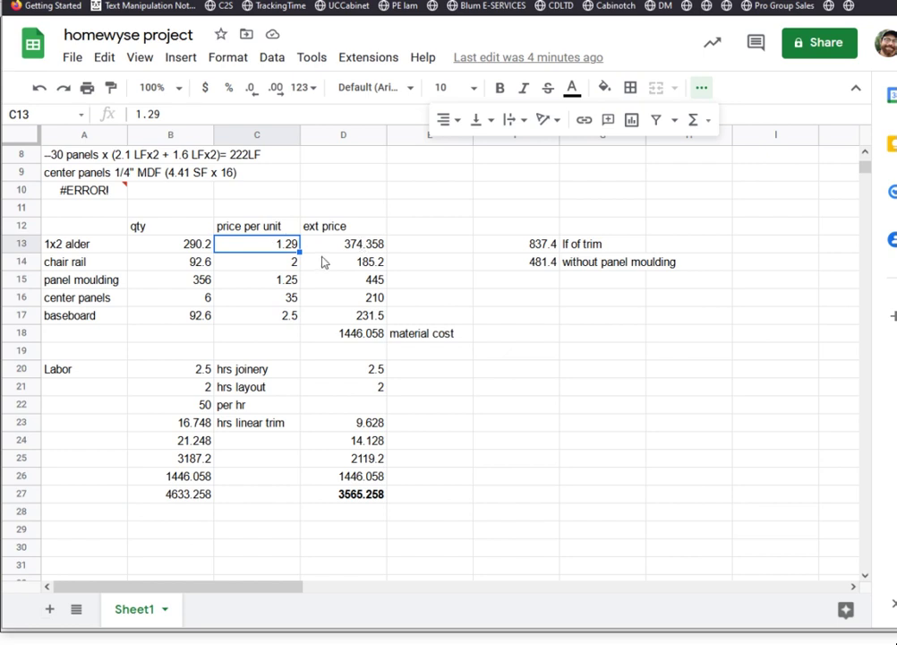
click(365, 247)
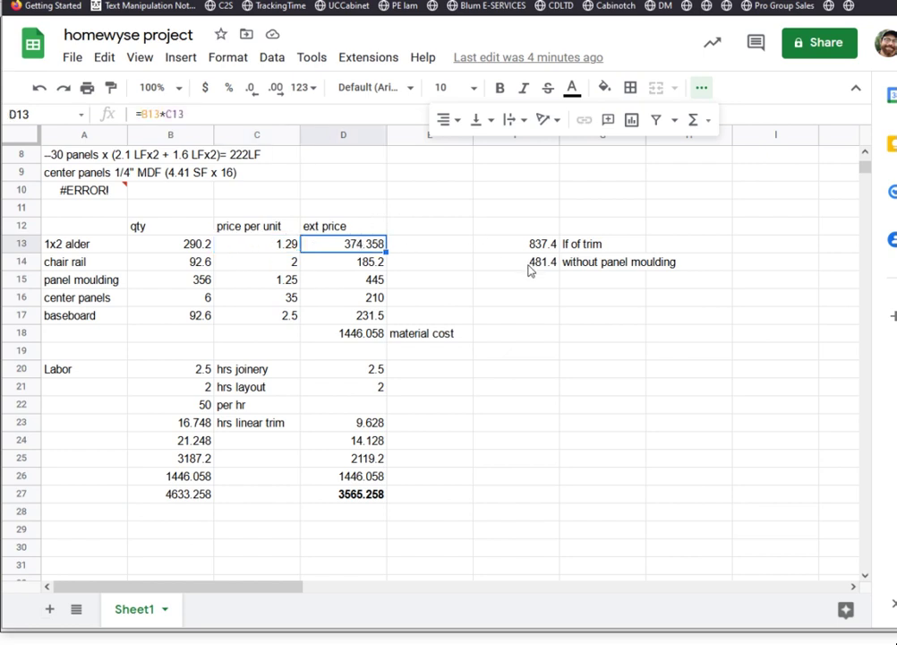
click(283, 264)
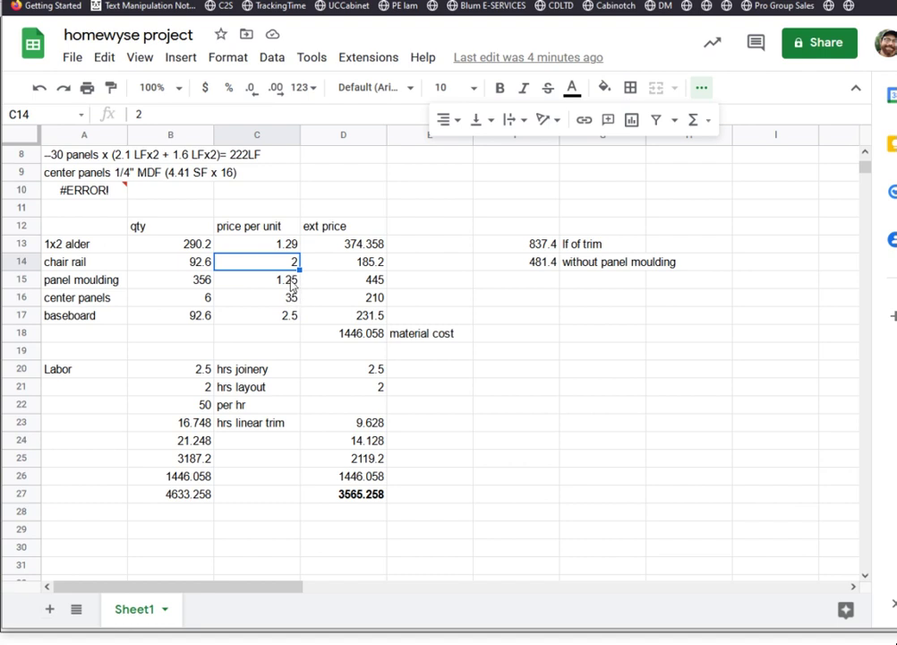
- Try a panel moulding price per unit of 1.75, and set it back to 1.25
click(291, 284)
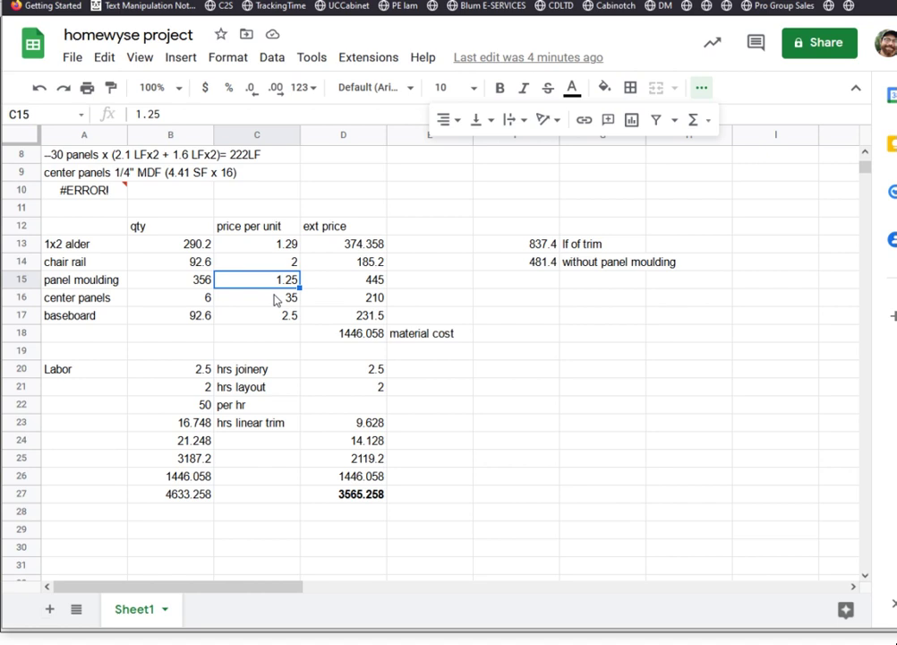
text(174)
key(BackSpace)
key(BackSpace)
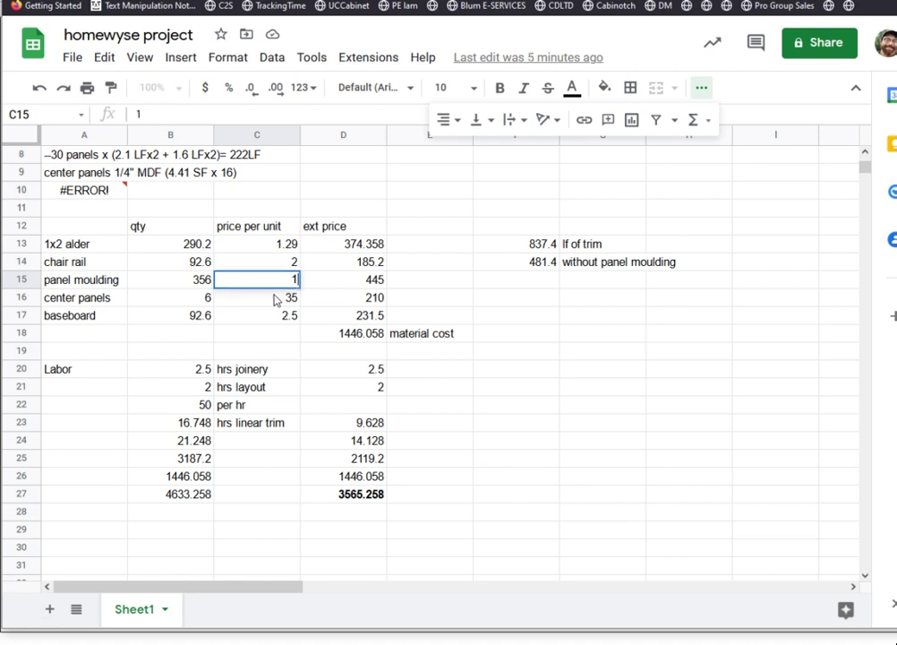
text(.75)
key(Return)
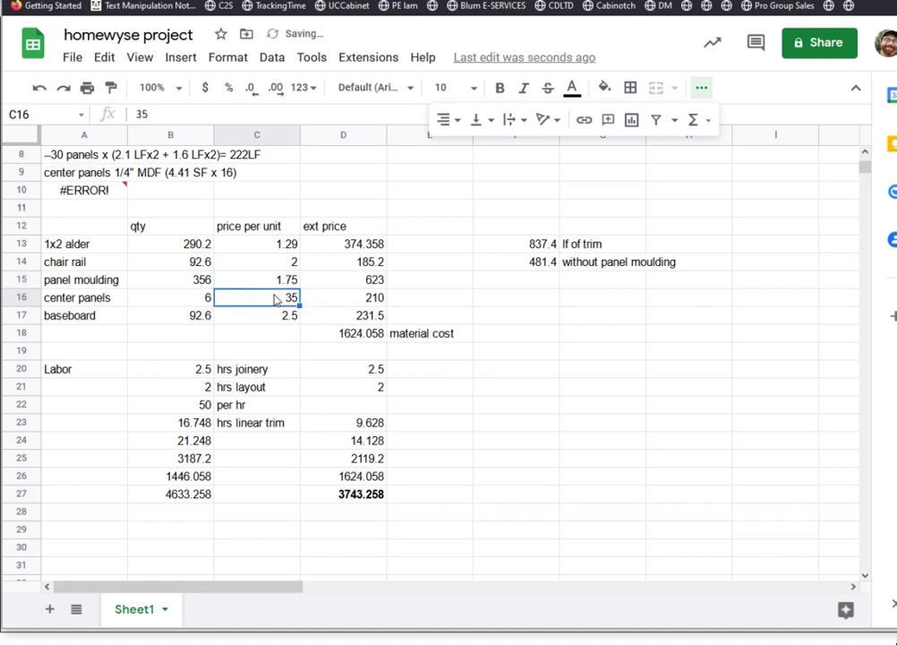
key(Up)
text(1)
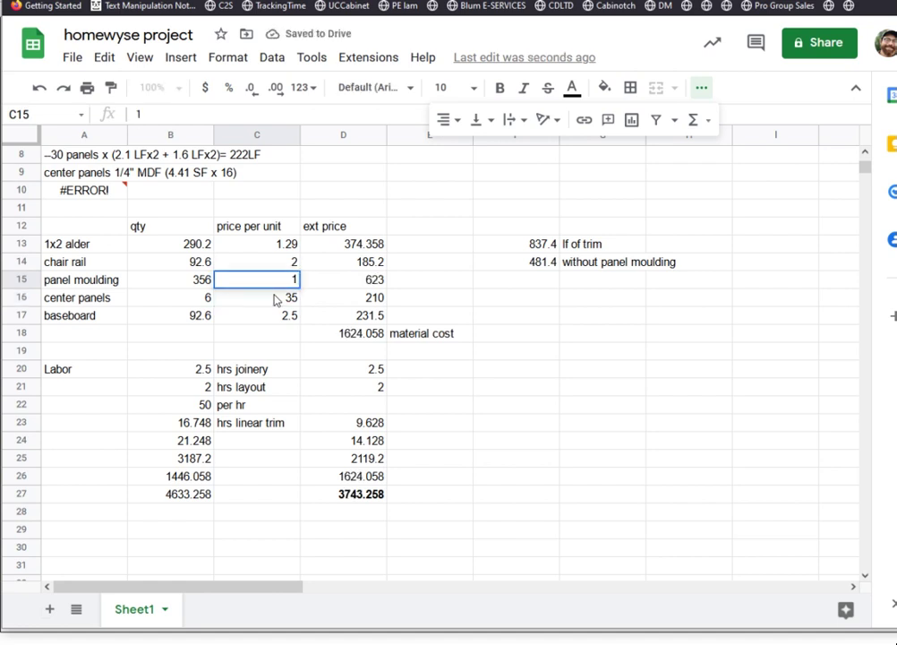
text(.25)
key(Return)
- Set the price per unit of the center panels to 40
key(Left)
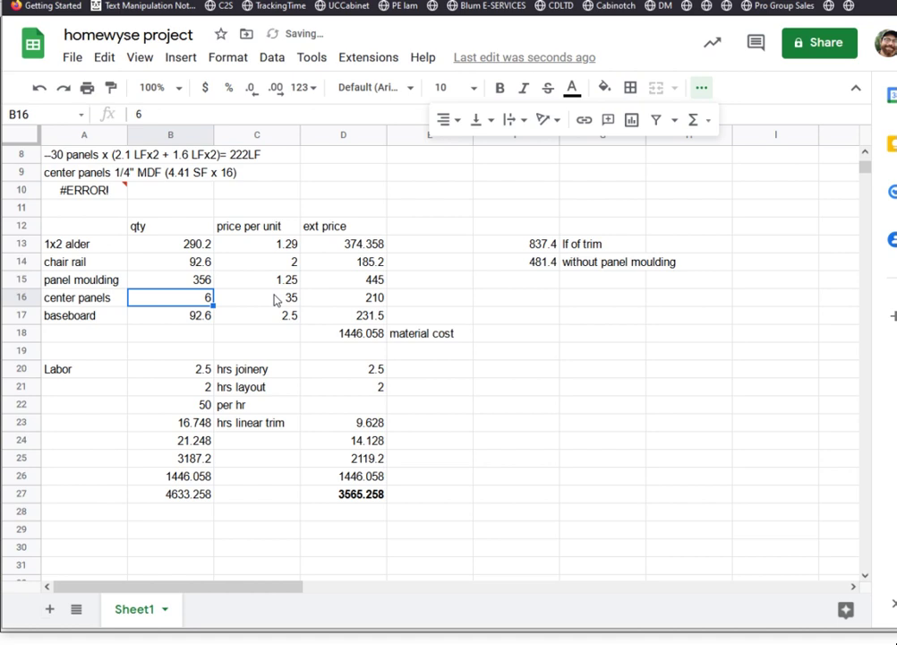
click(275, 300)
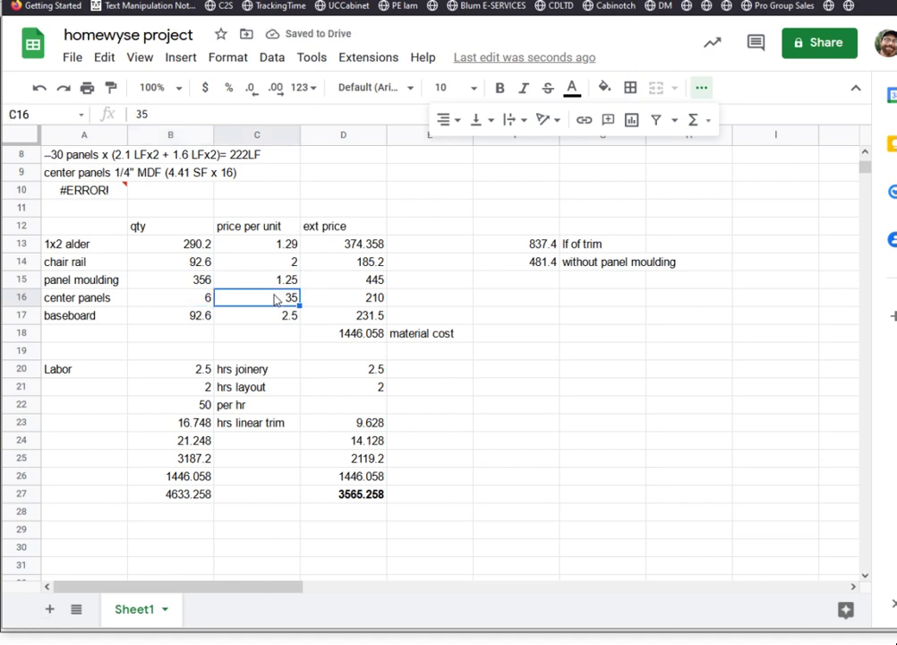
key(Left)
click(275, 300)
key(Right)
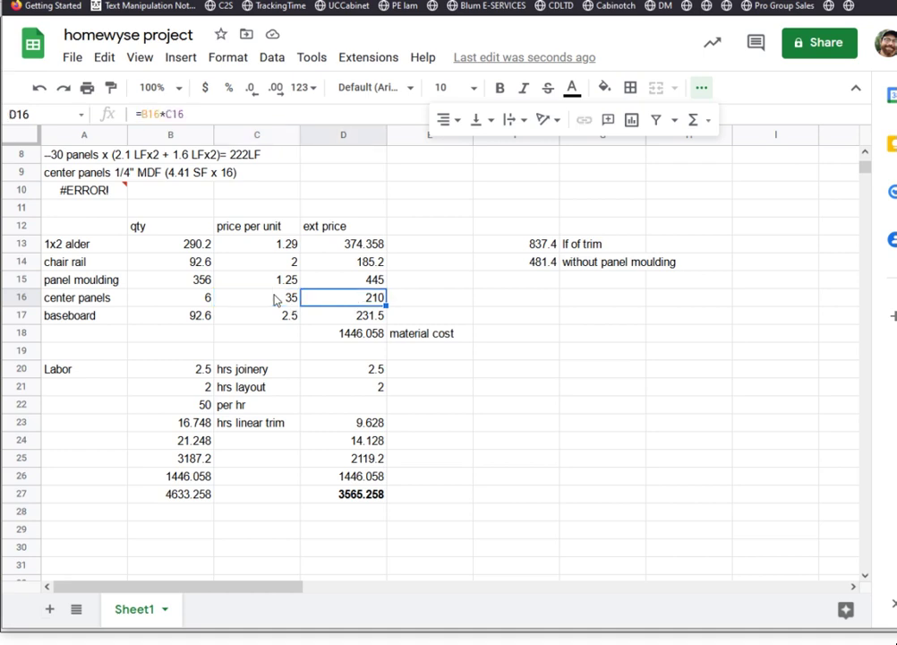
key(Left)
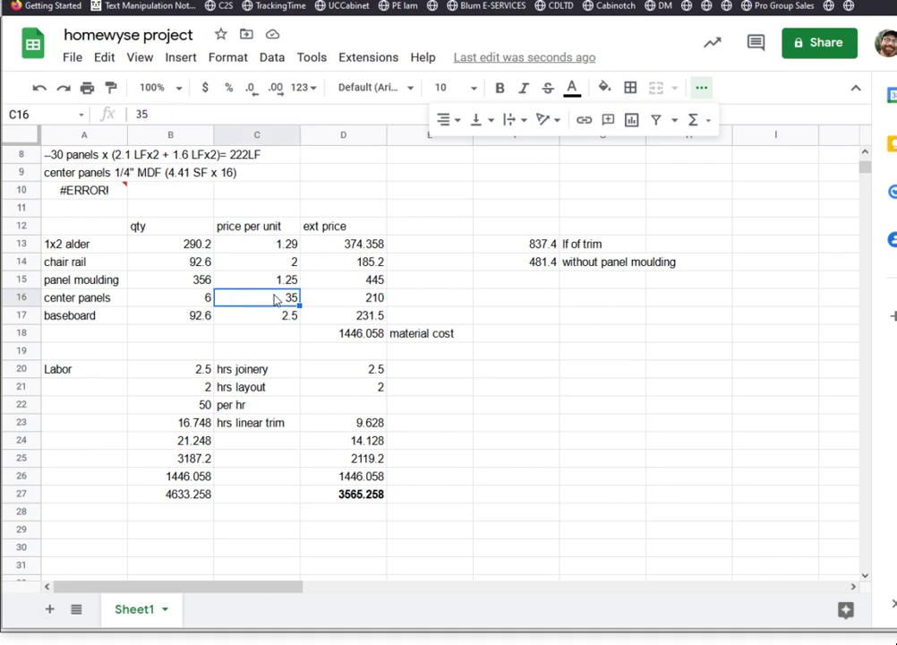
text(40)
key(Return)
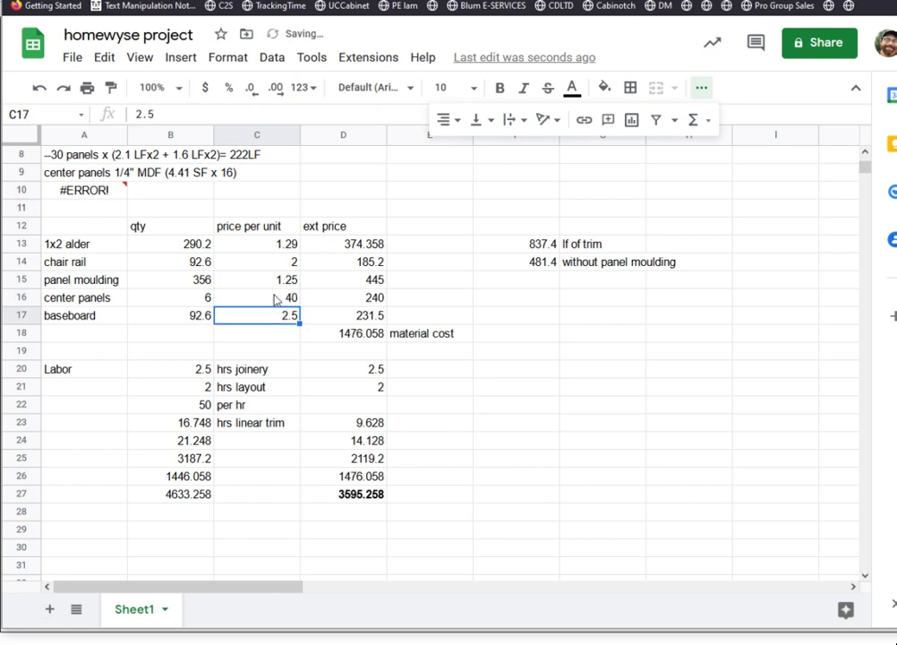
- Set the price per unit of the baseboard to 3.50
key(Left)
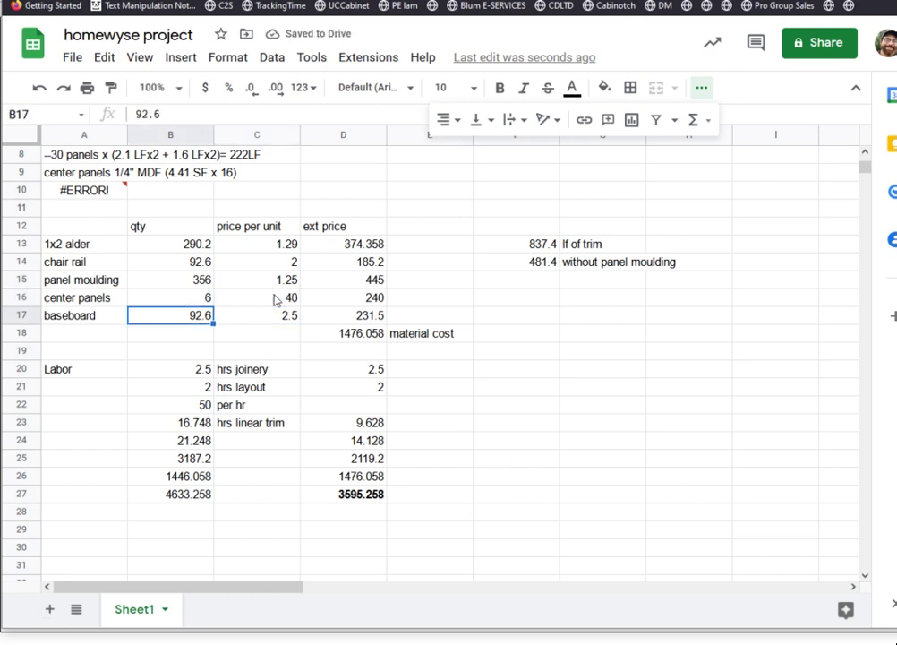
key(Right)
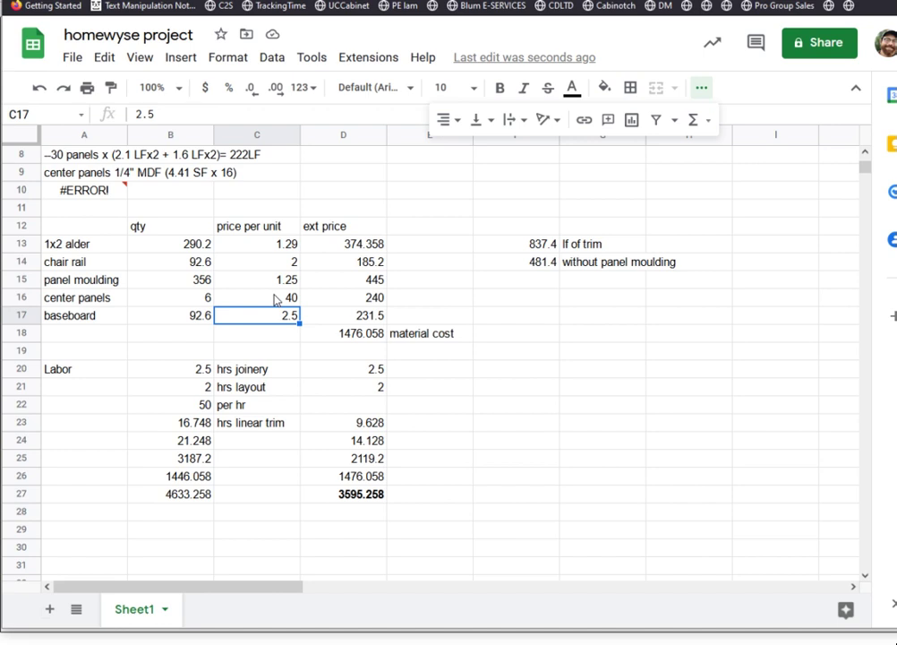
text(3.550)
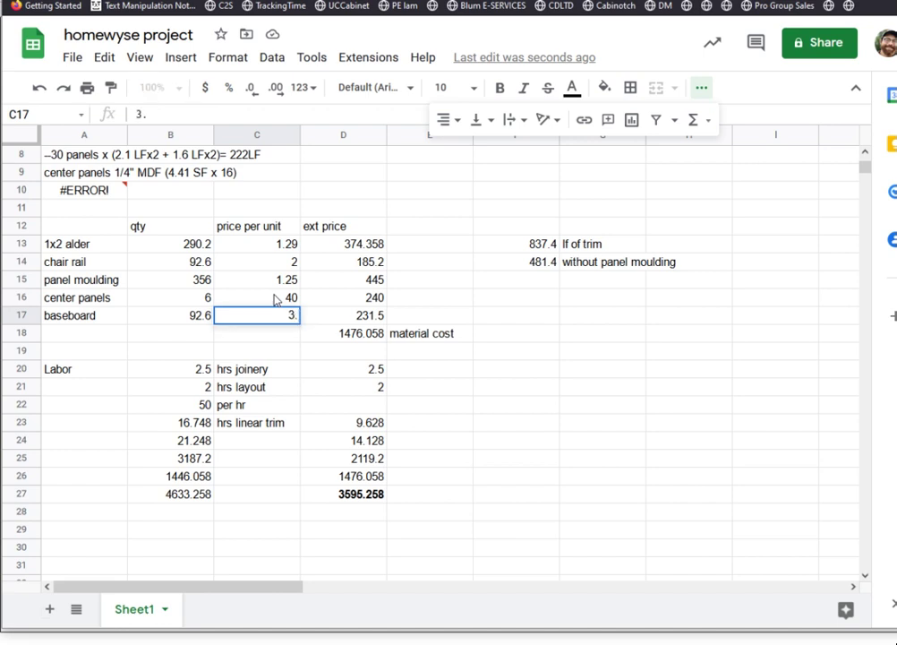
key(BackSpace)
key(BackSpace)
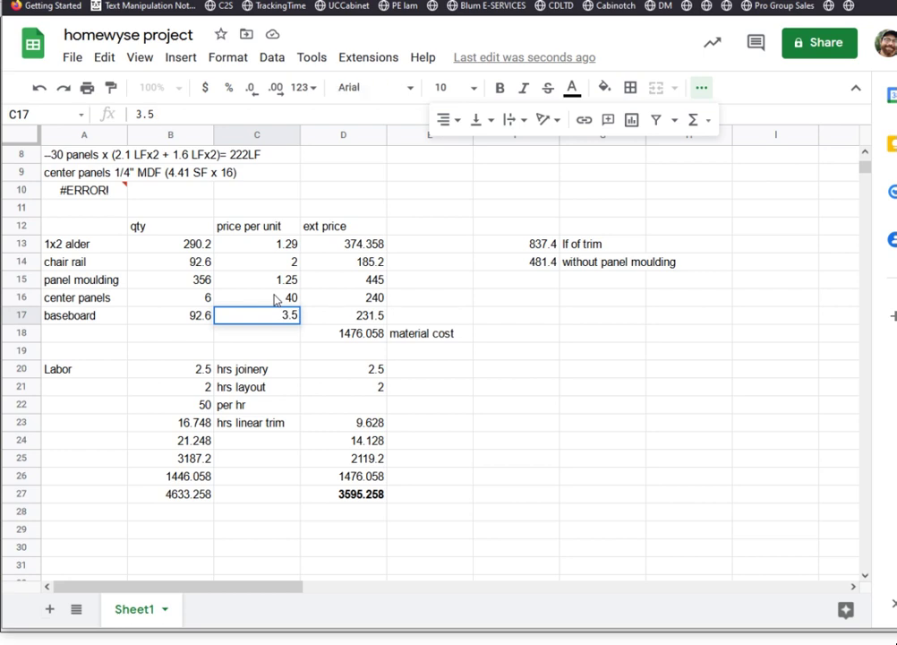
text(0)
key(Tab)
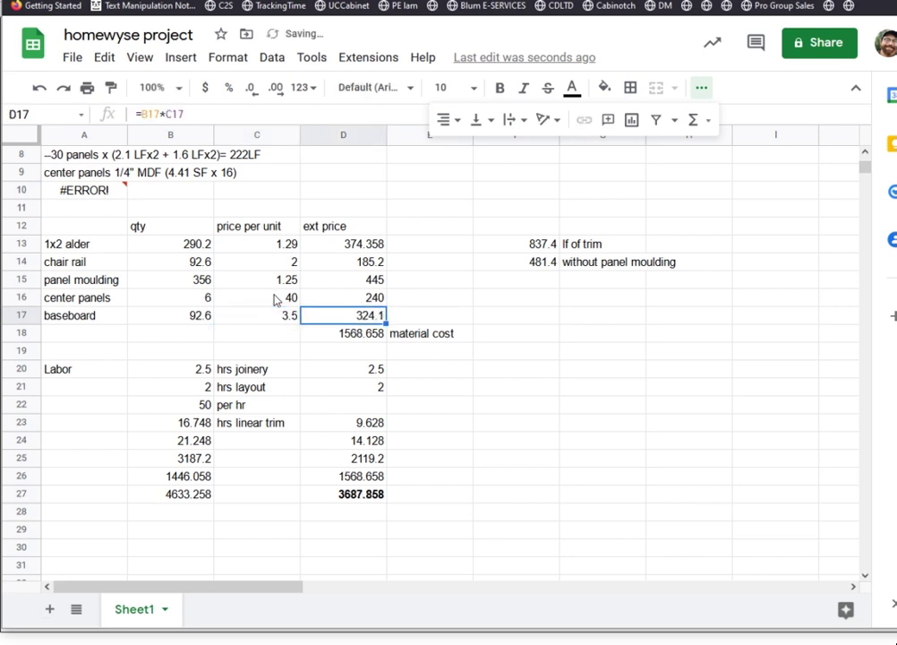
- Try removing the panel moulding's extended price from the material cost, and undo the deletion
key(Down)
key(Up)
key(Down)
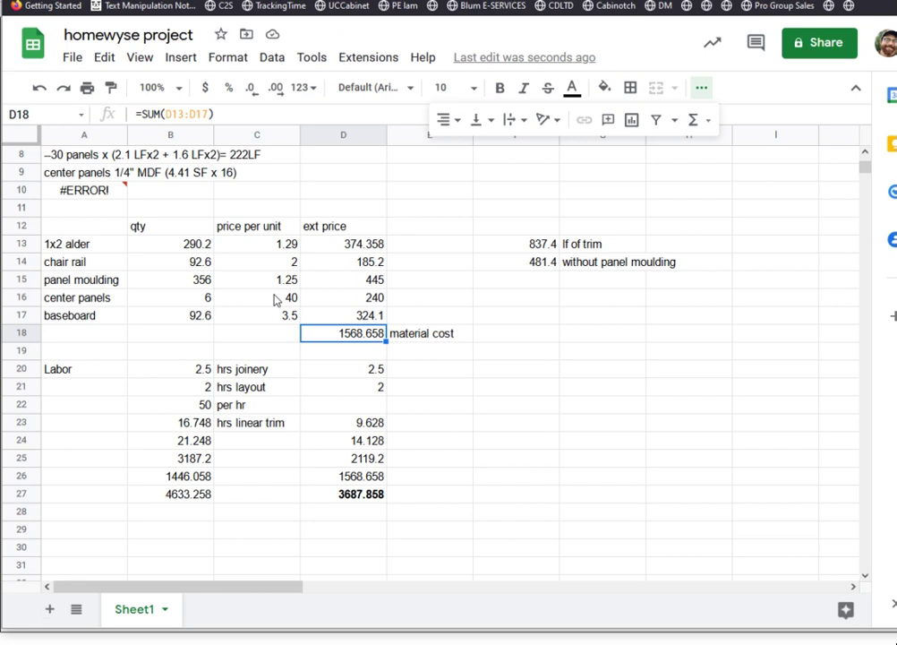
key(Up)
key(Up)
key(Up)
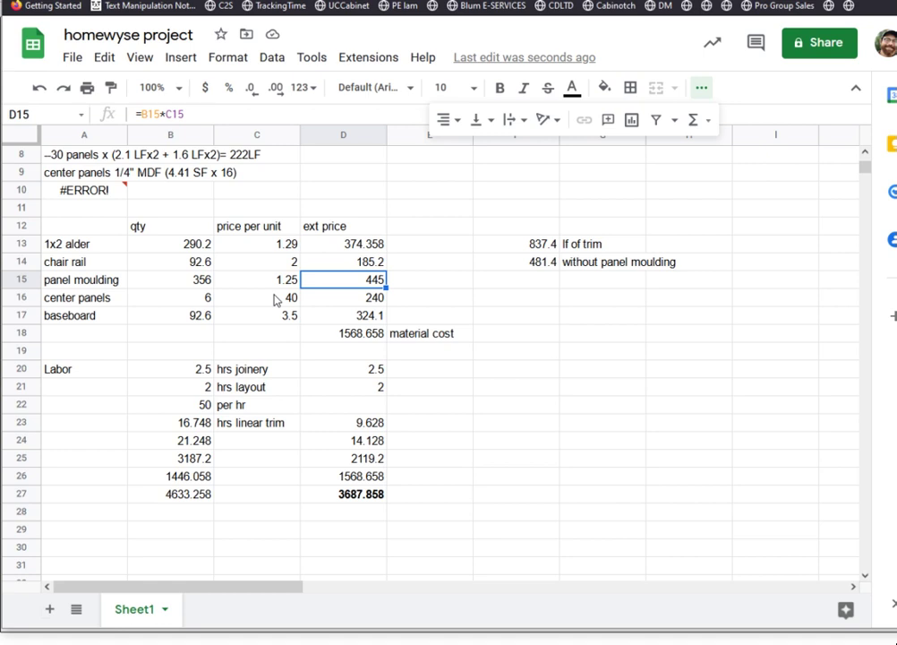
key(Delete)
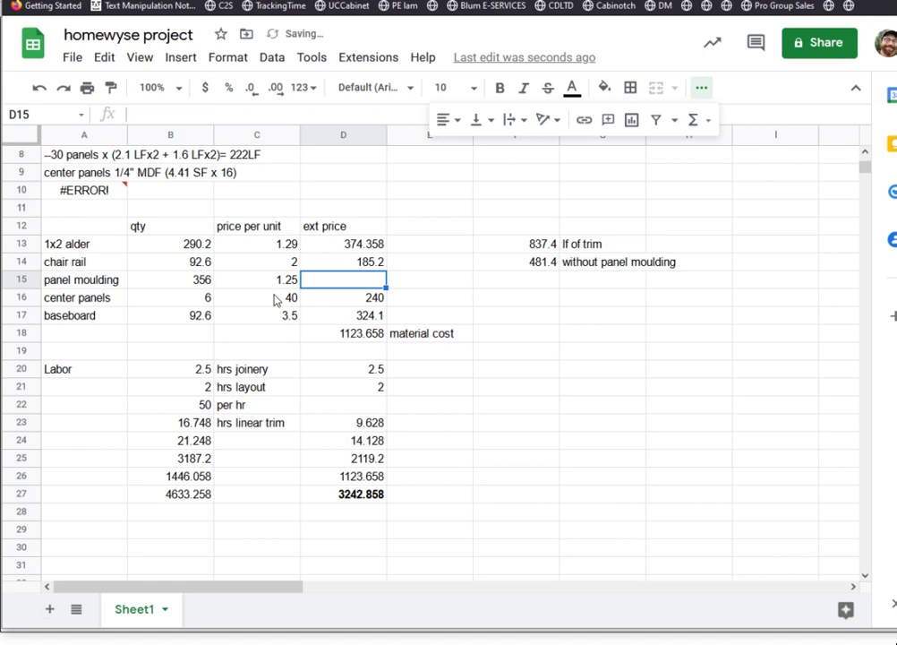
key(ctrl+z)
- Inspect the linear feet of trim totals with and without panel moulding
key(Right)
key(Right)
key(Up)
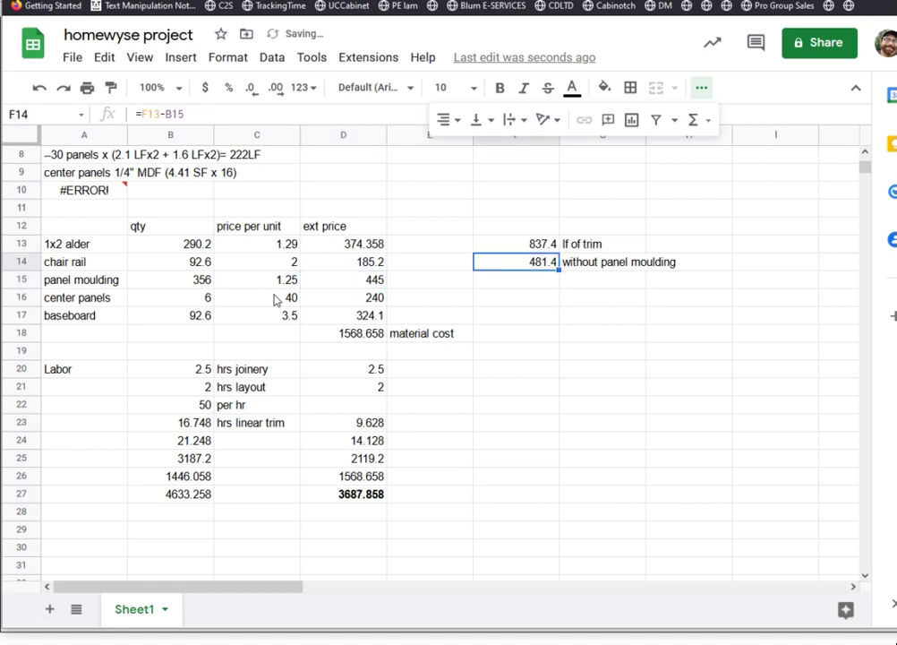
key(Up)
- Examine the labor section's layout hours, hourly trim rate, linear trim hours for both options, and total hours formula
key(Down)
key(Down)
key(Down)
key(Down)
key(Down)
key(Down)
key(Left)
key(Down)
key(Left)
key(Left)
key(Left)
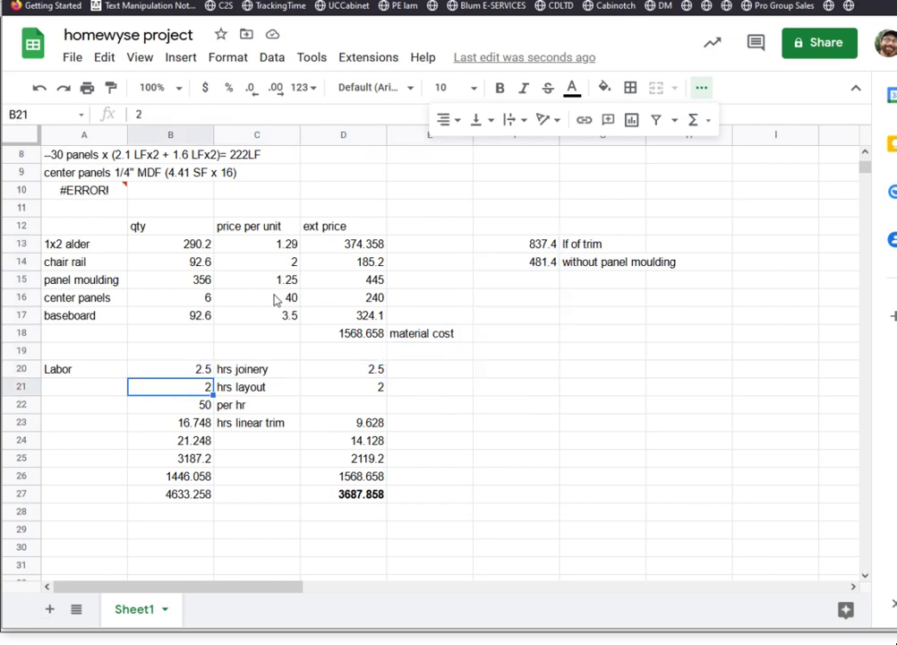
key(Down)
key(Up)
key(Down)
key(Down)
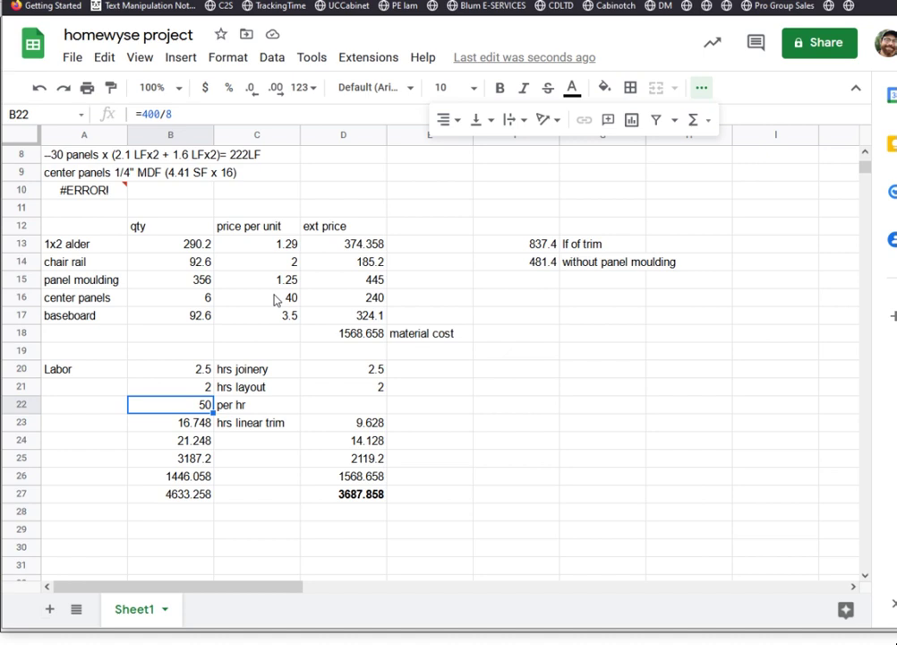
key(Down)
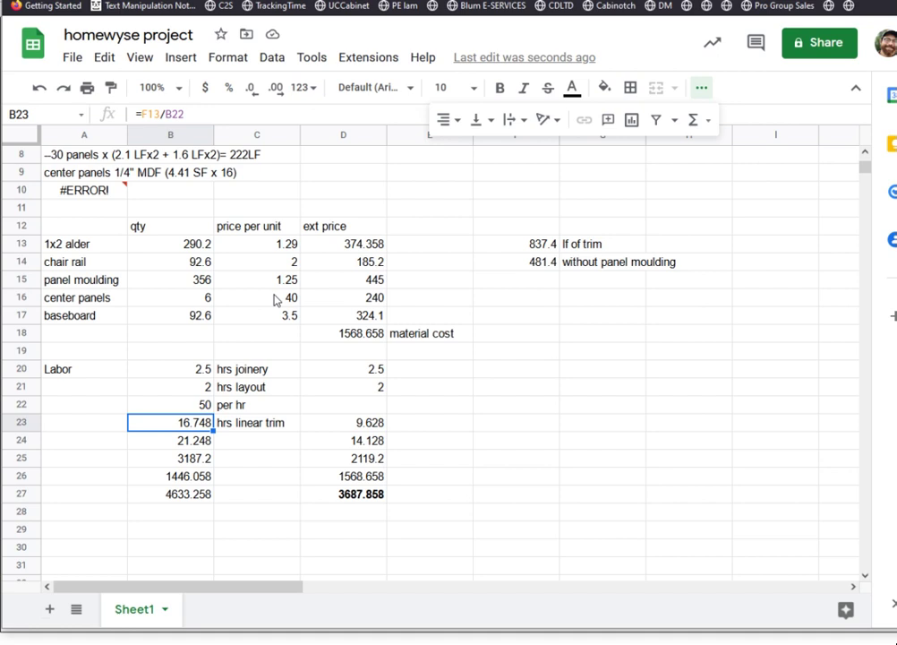
key(Right)
key(Right)
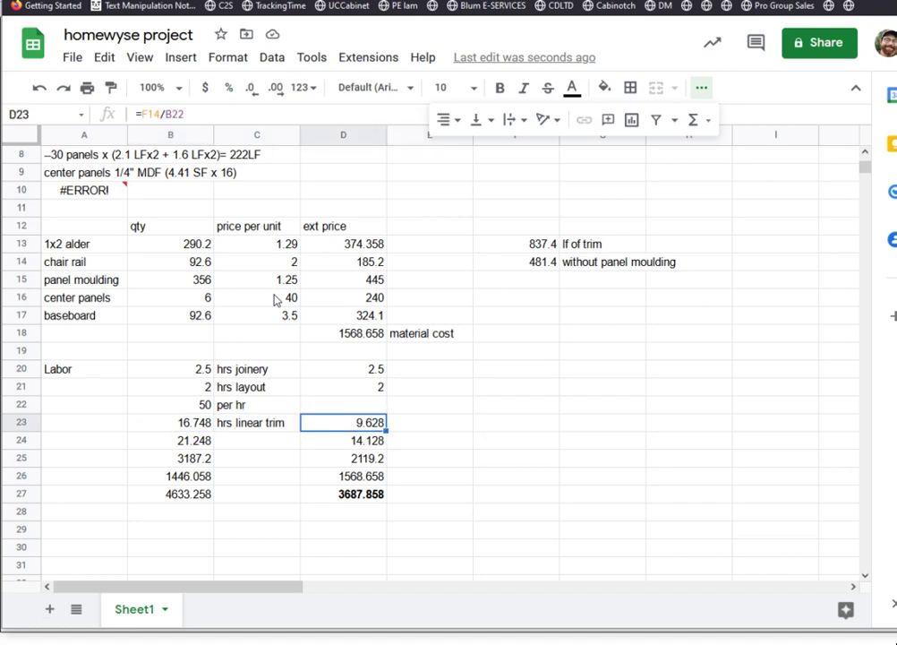
key(Down)
key(Left)
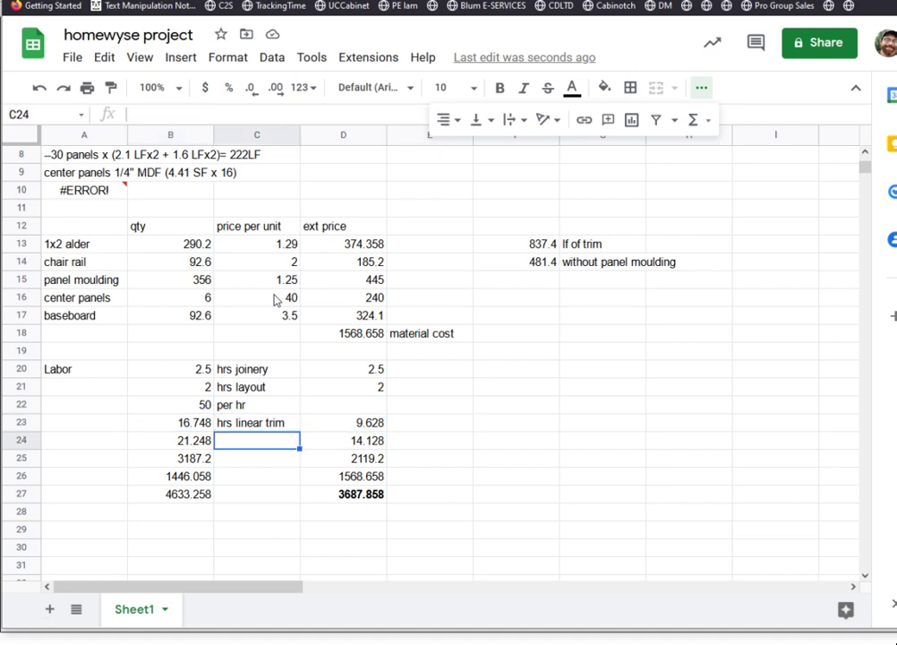
key(Left)
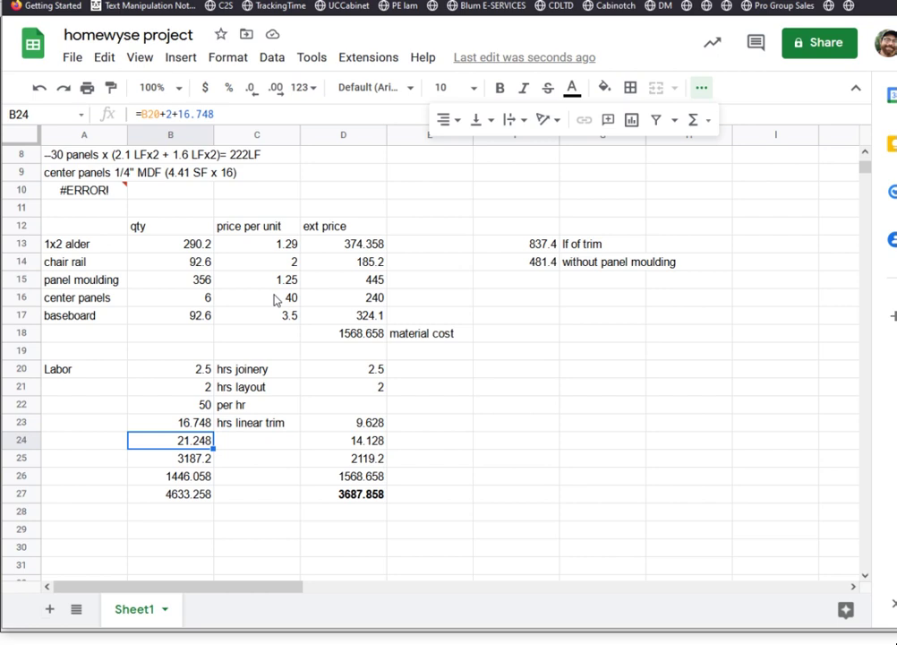
- Examine the total hours, labor cost, material cost and grand total formulas in rows 24 to 27 for both trim options
key(Down)
key(Right)
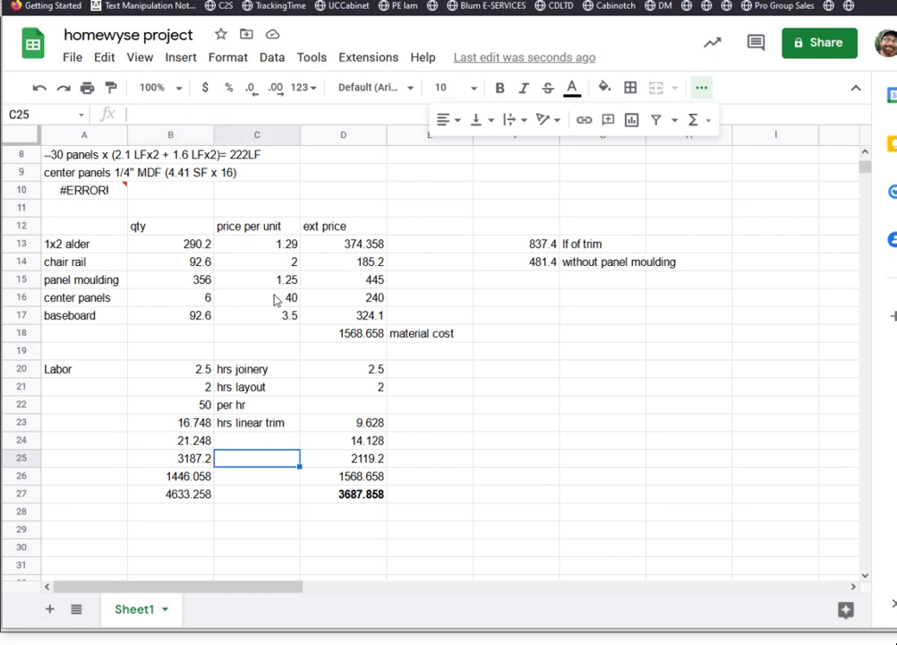
key(Right)
key(Up)
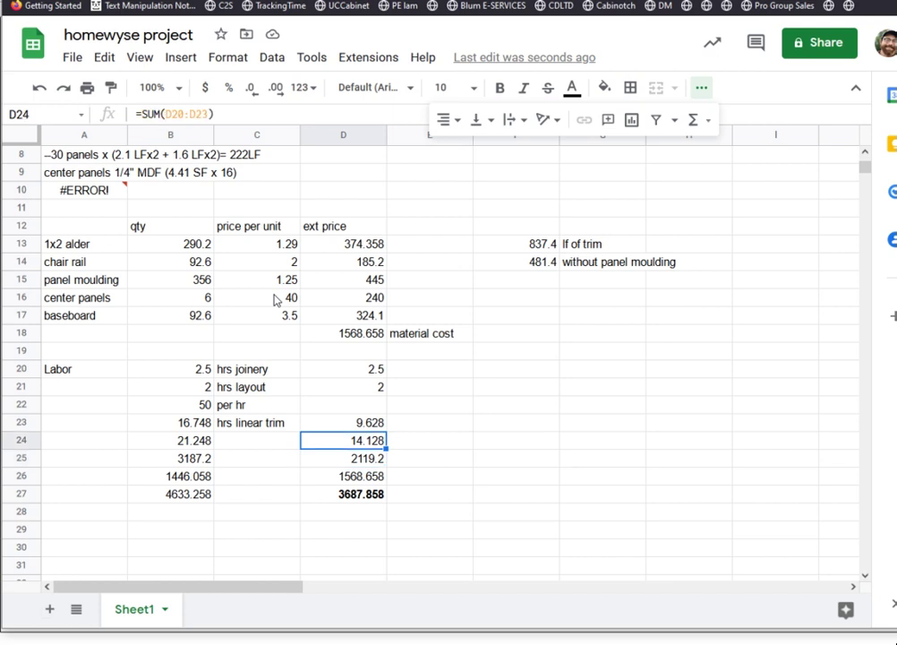
key(Down)
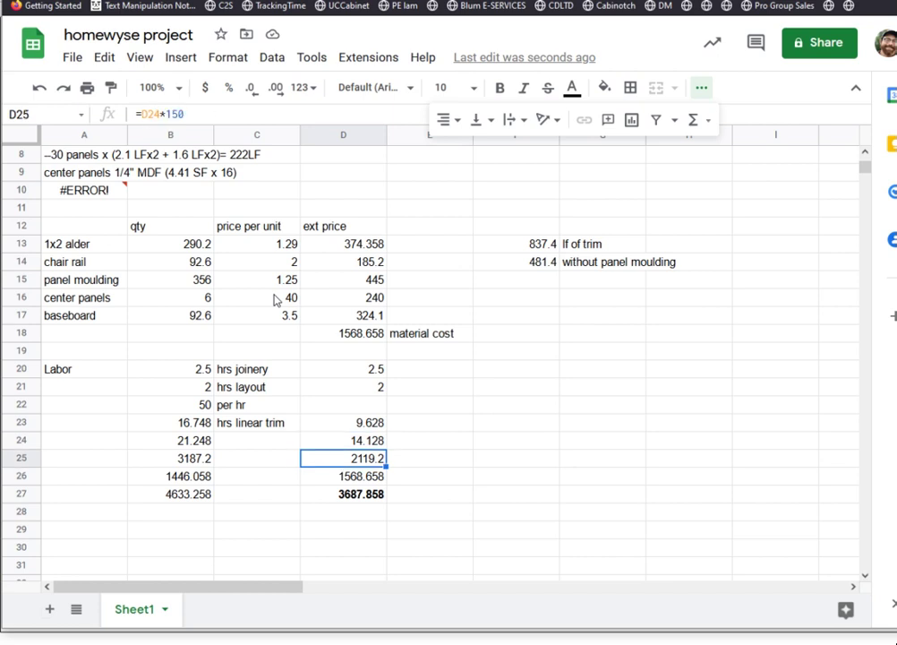
key(Left)
key(Left)
key(Down)
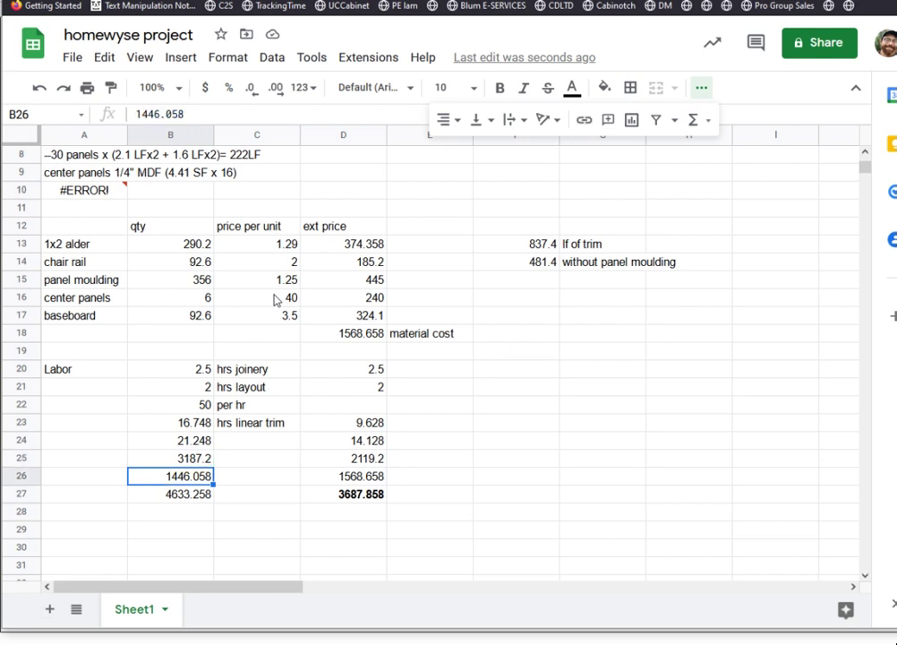
key(Down)
key(Right)
key(Right)
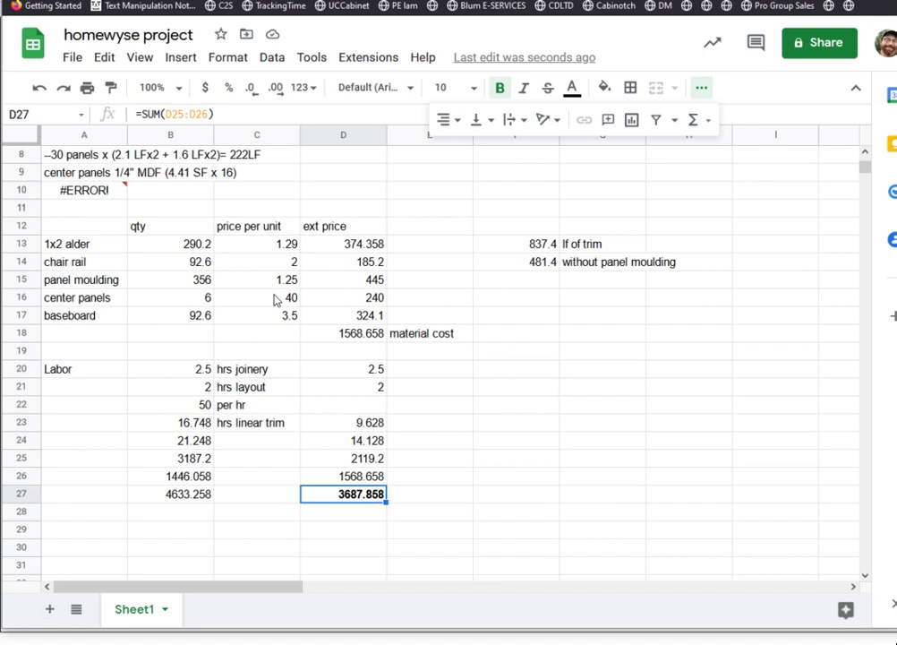
- Make the grand total with panel moulding in cell B27 bold
key(Left)
key(Left)
key(Left)
key(Right)
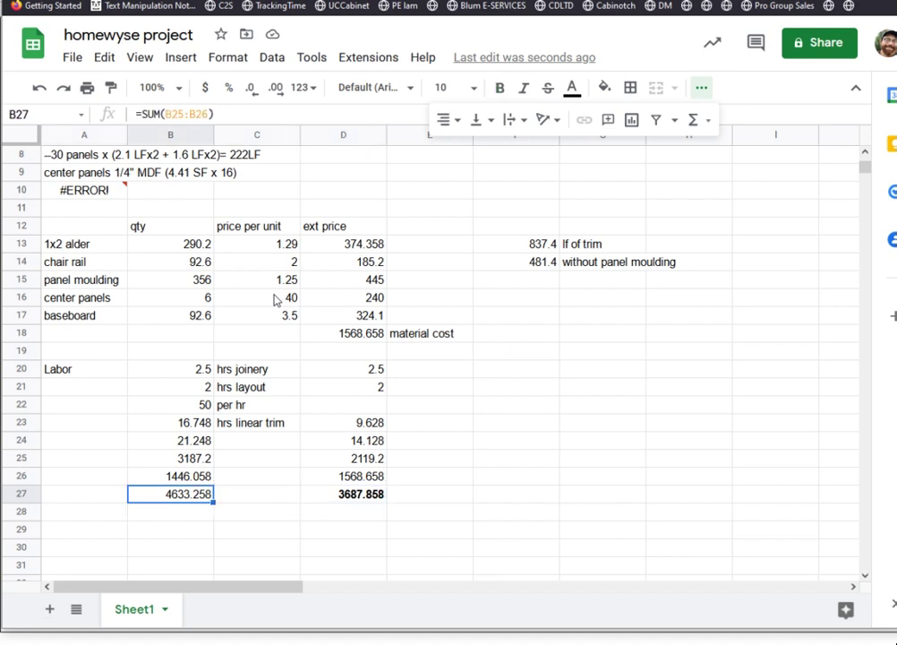
key(ctrl+b)
key(Left)
key(Right)
key(Right)
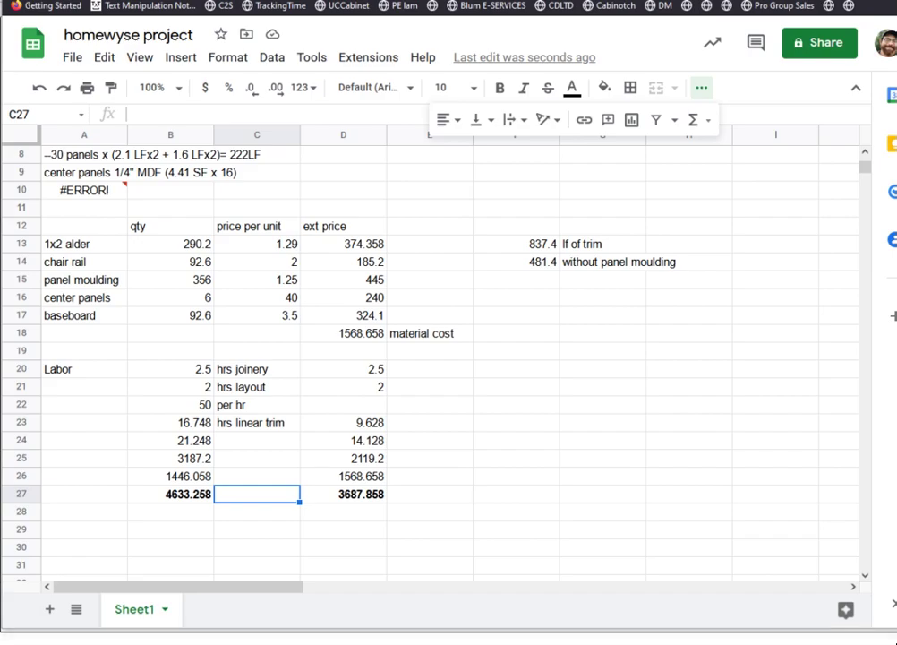
- Switch to the room drawing and to Homewyse's Wainscot Wall Panels calculator, and review its low and high totals
key(alt+Tab)
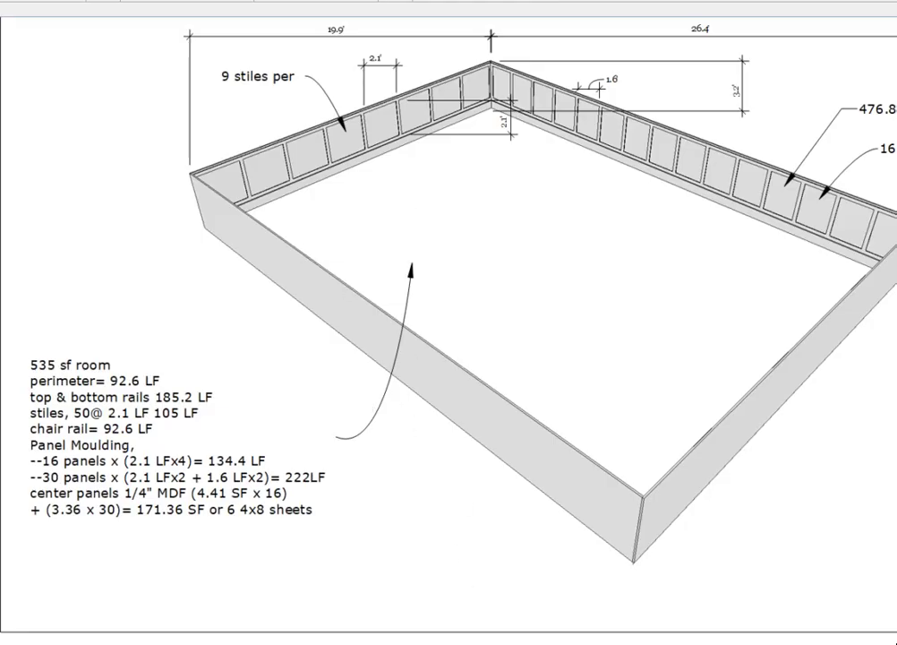
scroll(304, 478, down, 1)
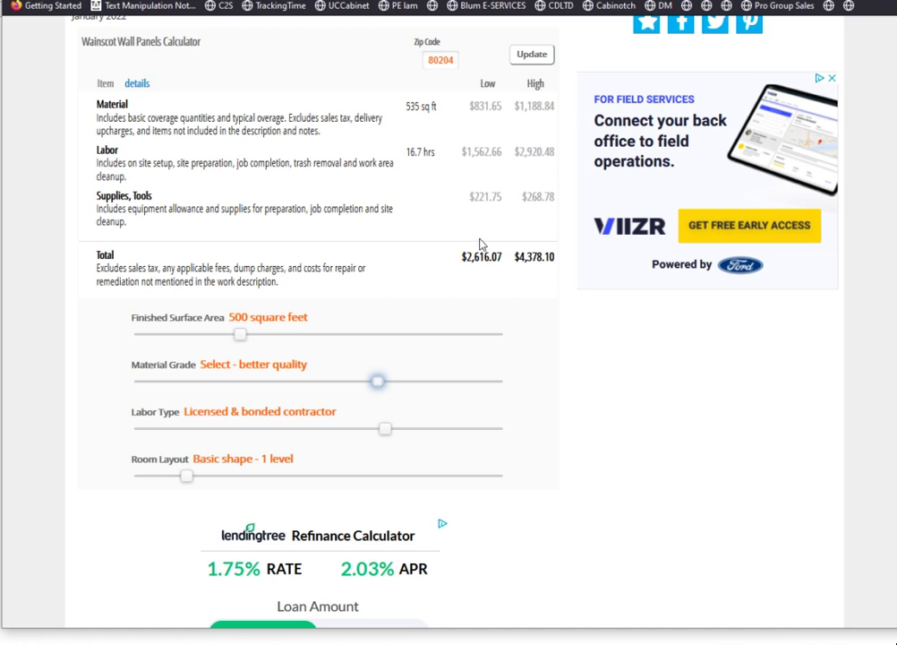
scroll(513, 299, up, 1)
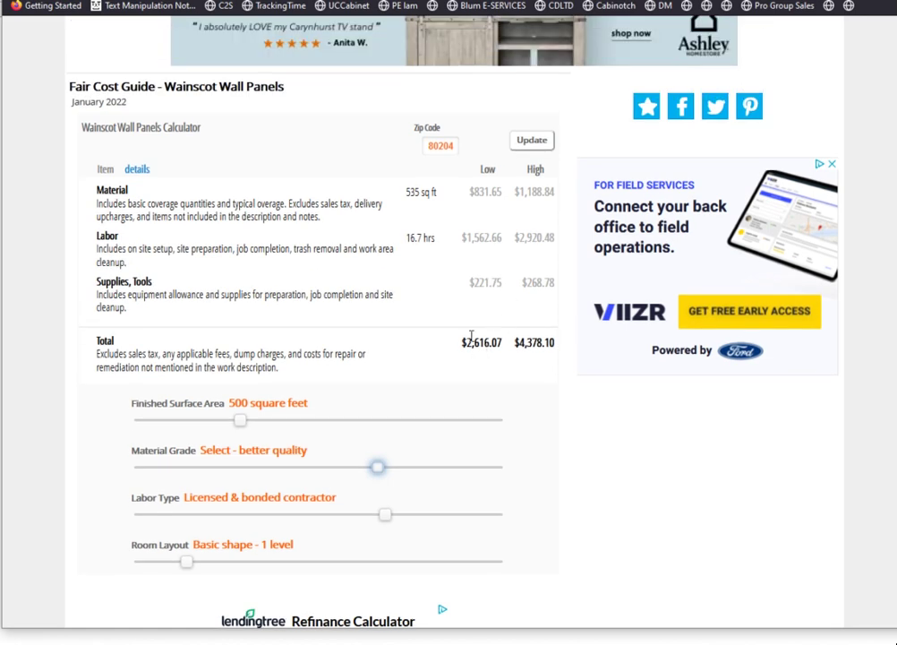
drag(471, 336, 573, 380)
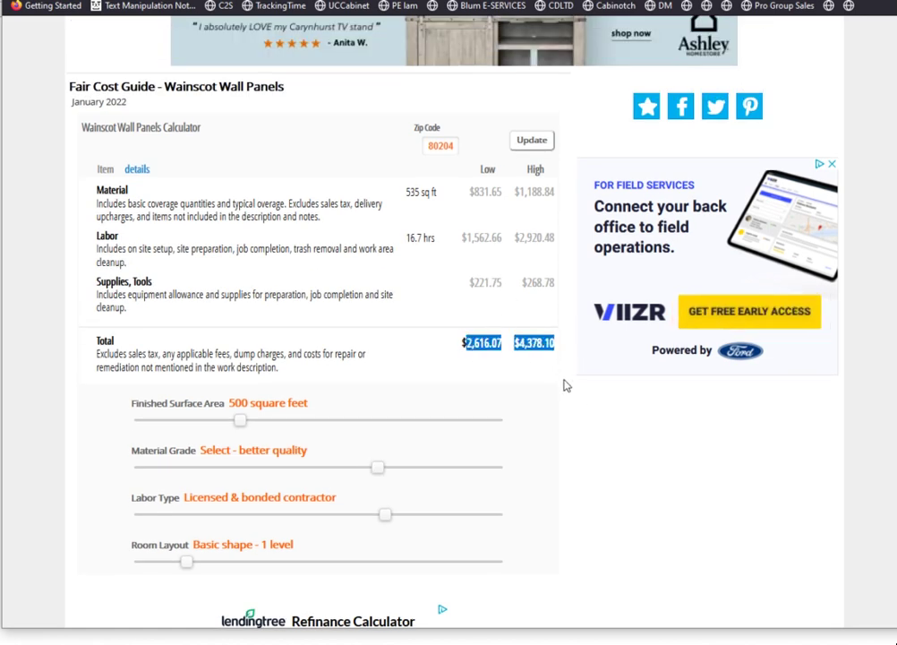
click(532, 358)
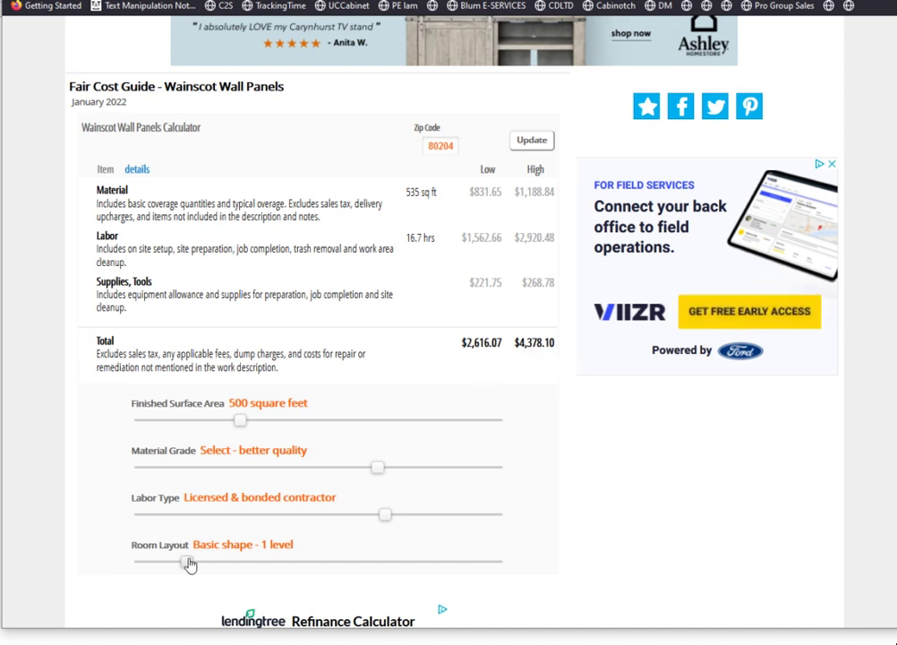
- Try the room layouts Complex shape - 1 level and Complex shape - 2+ levels, and return to Basic shape - 1 level
drag(190, 563, 210, 578)
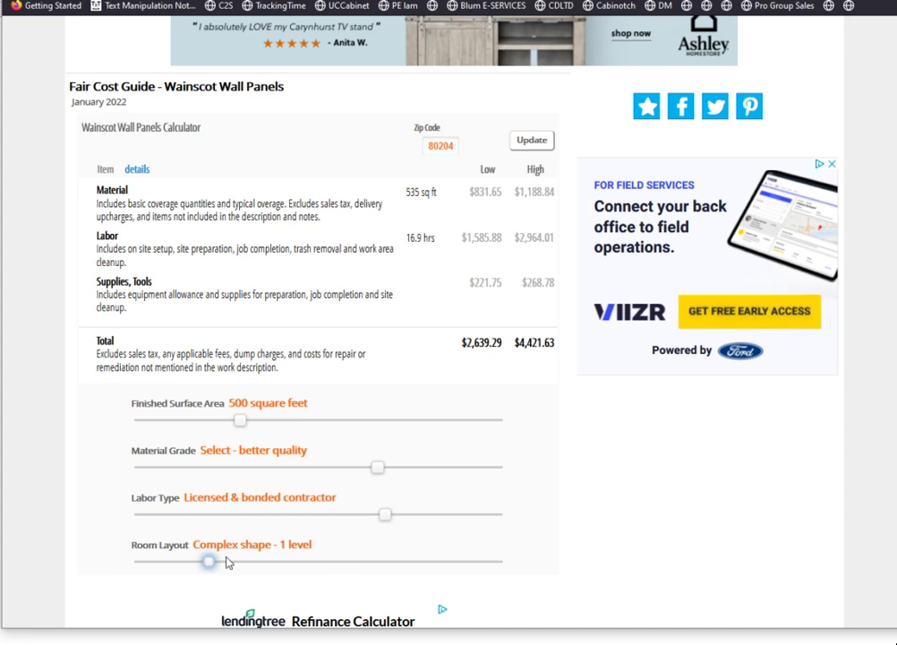
drag(216, 564, 509, 581)
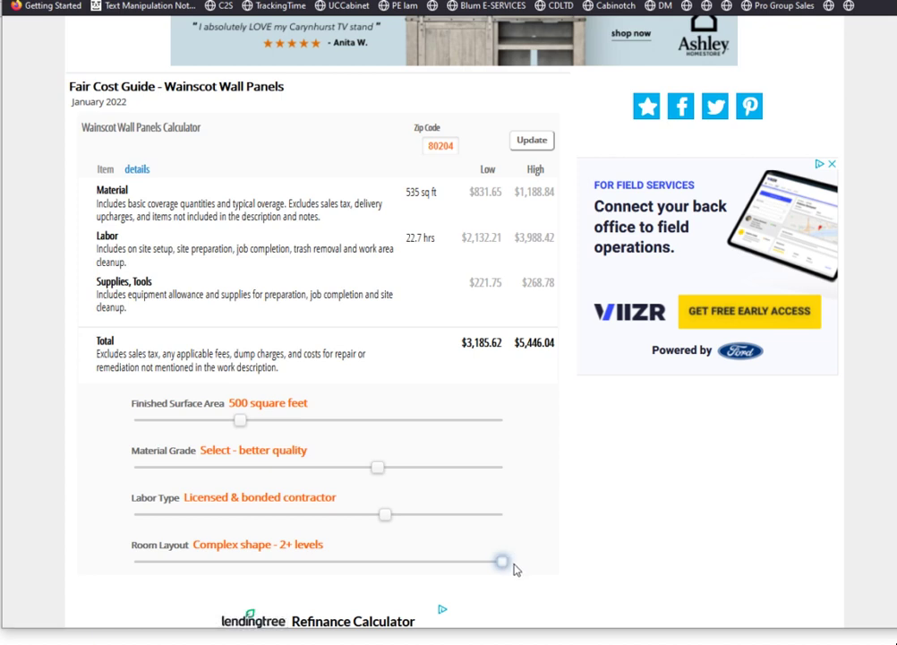
drag(509, 572, 173, 576)
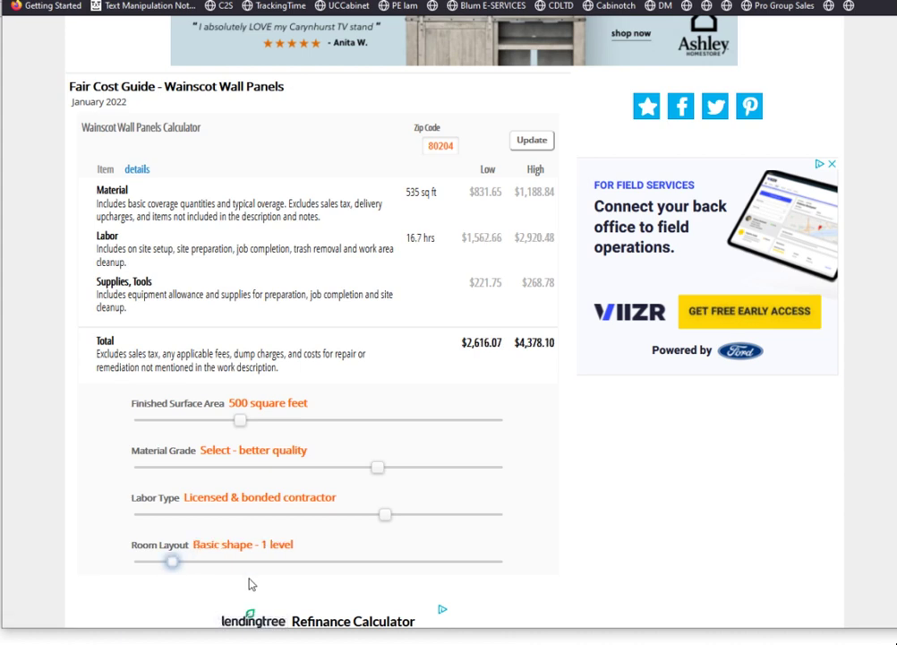